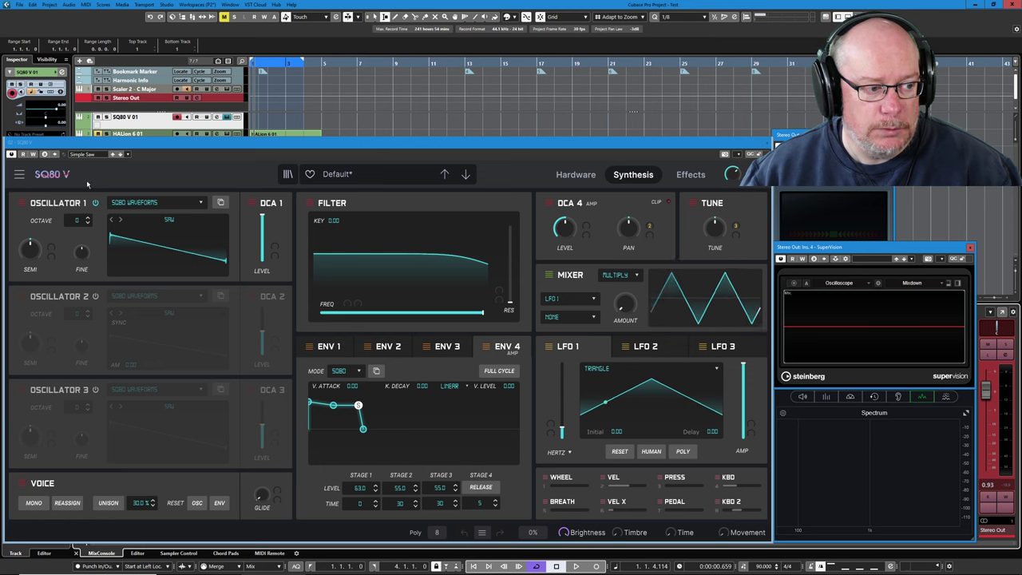
Assign LFO 1 as Oscillator 1's Pitch Mod Source 2 and raise its amount to about 0.27
left_click(60, 255)
left_click(37, 299)
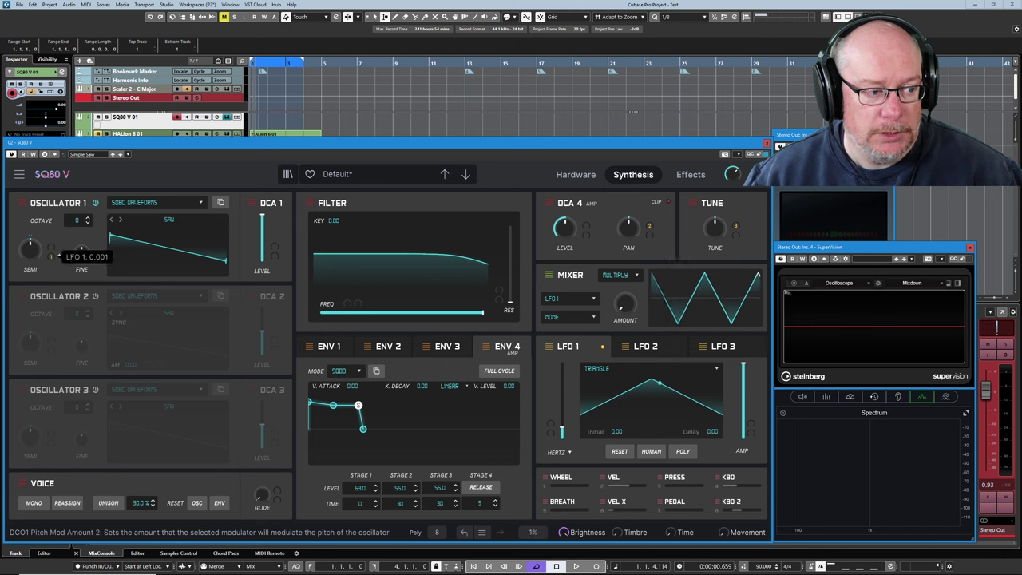
left_click_drag(51, 255, 51, 257)
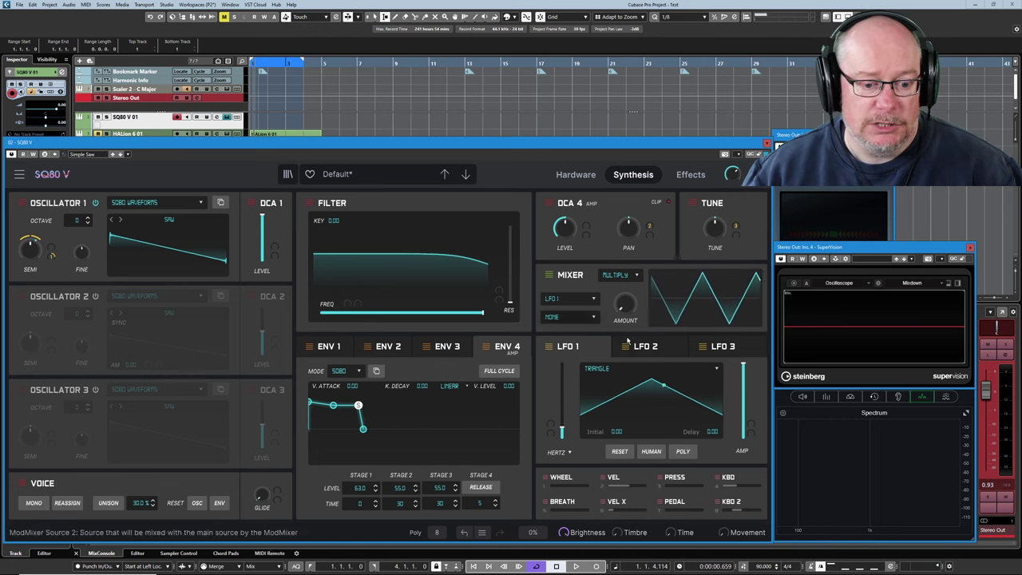
Set the LFO 1 Wave to Ramp instead of triangle
left_click(674, 375)
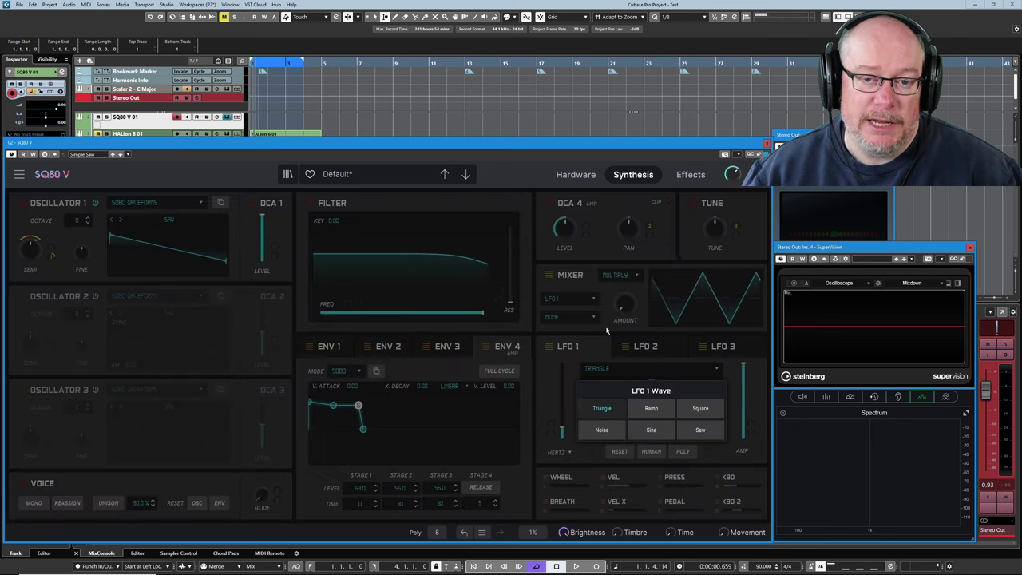
left_click(652, 408)
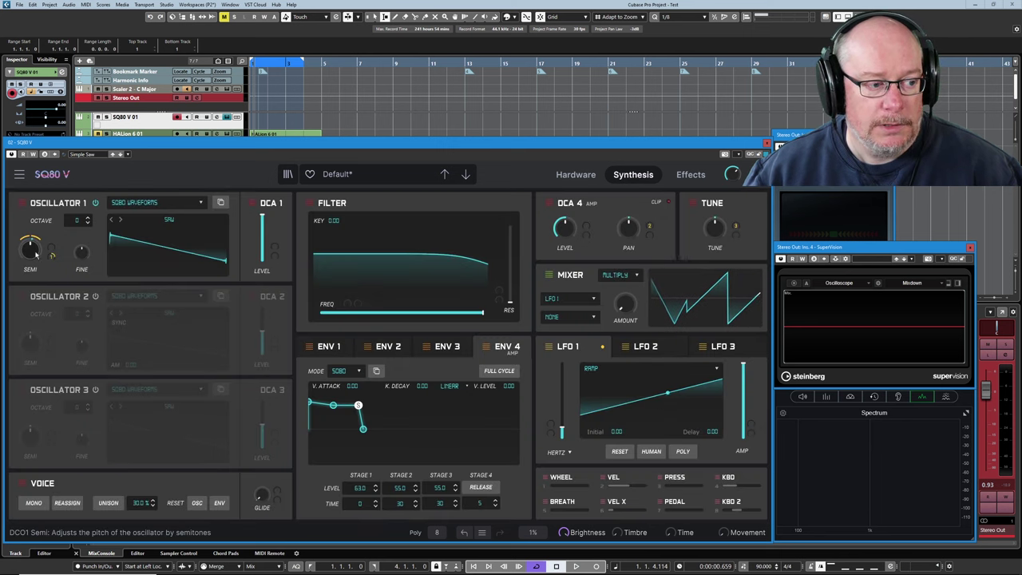
mouse_move(40, 252)
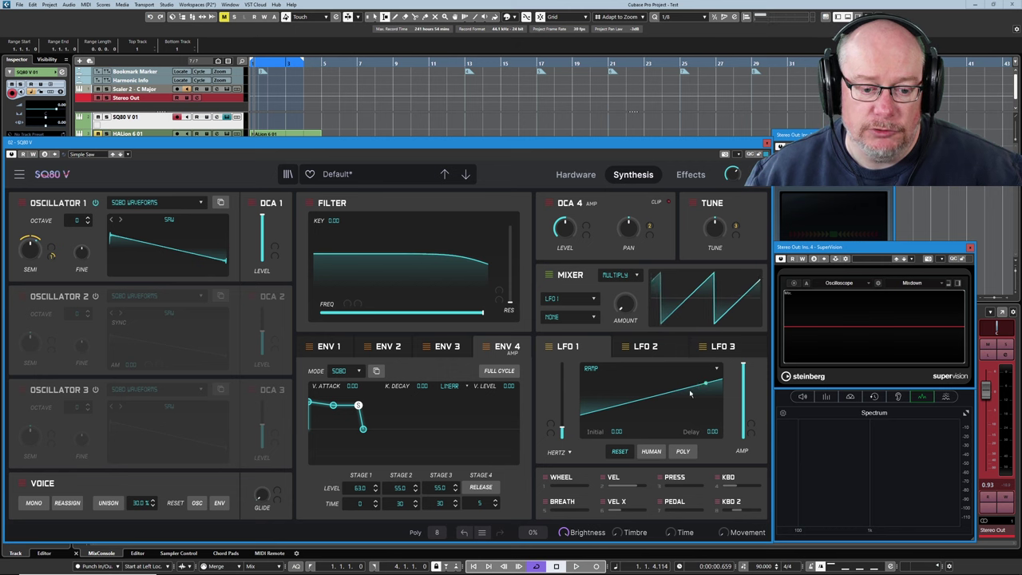
Turn on HUMAN for LFO 1 and lower its rate from 1.00 Hz to about 0.31 Hz
left_click(653, 451)
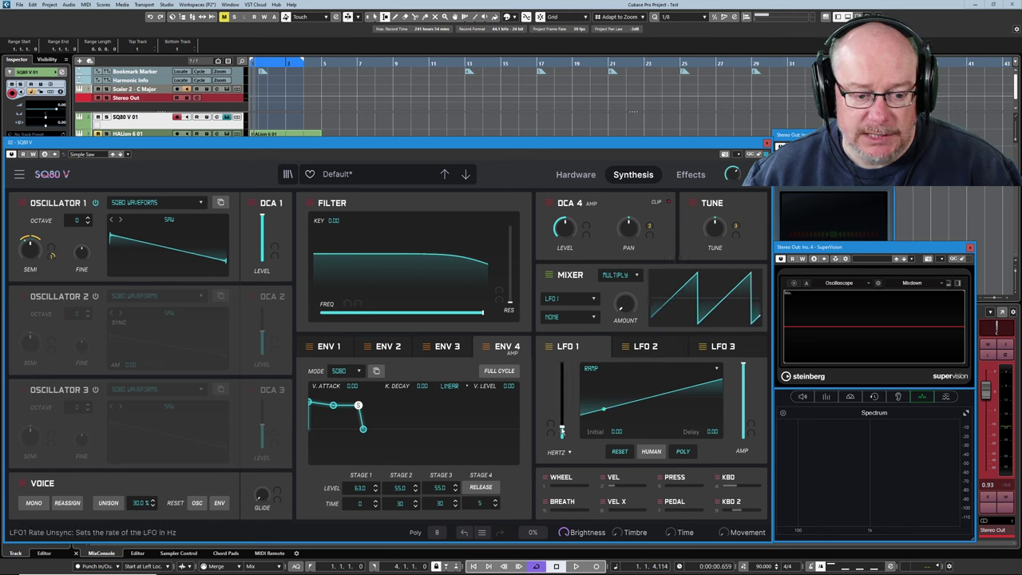
mouse_move(562, 431)
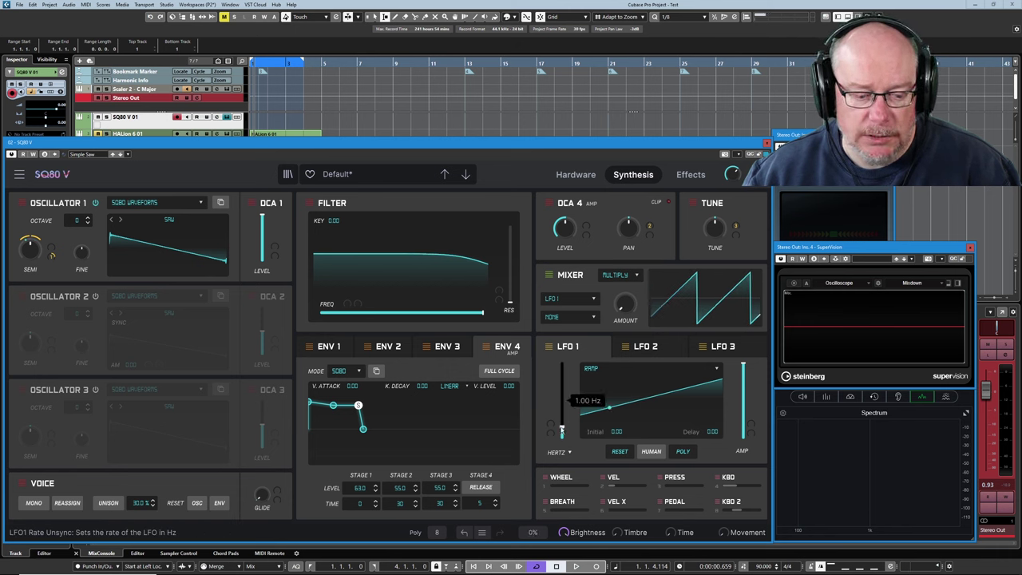
scroll(562, 431, "down", 2)
scroll(562, 431, "down", 3)
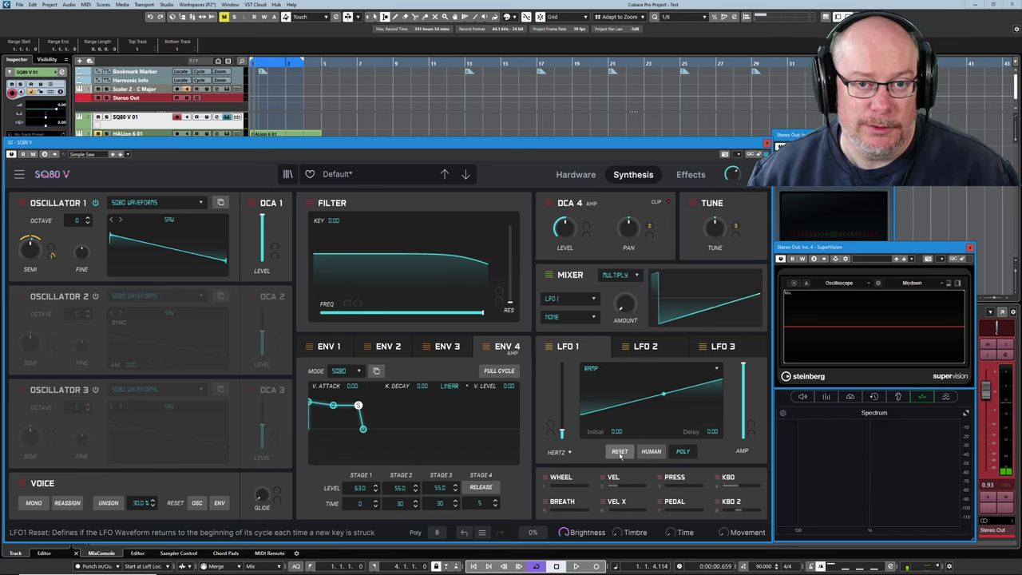
Switch LFO 1's rate mode to Sync and set the synced rate to 1 bar
left_click(563, 452)
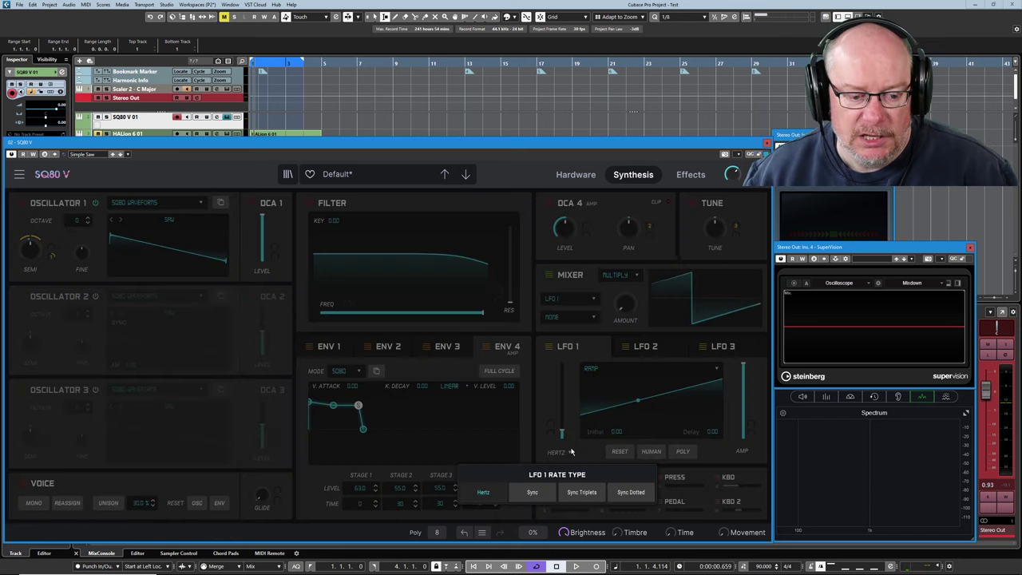
left_click(532, 492)
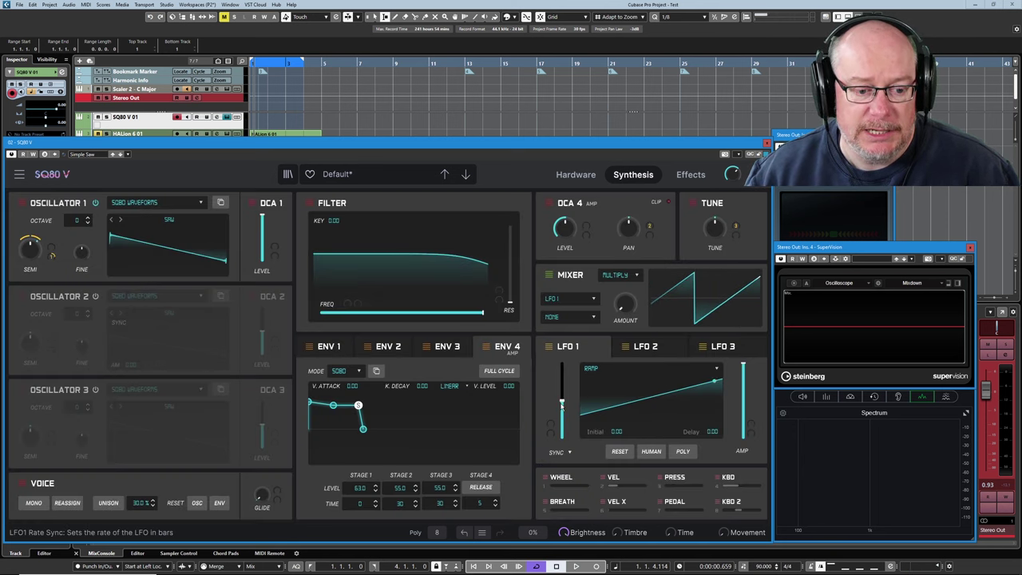
mouse_move(562, 404)
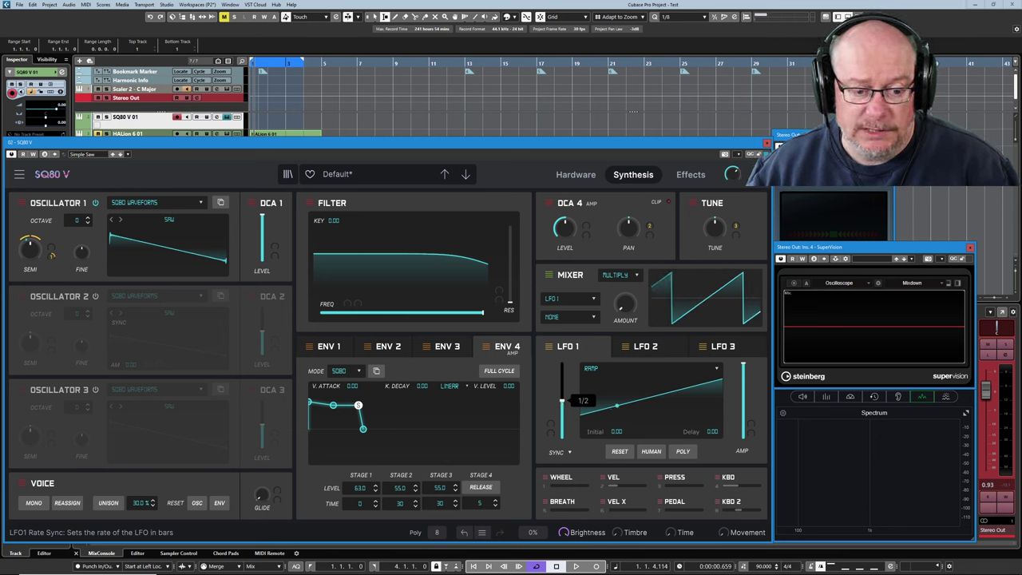
left_click_drag(562, 403, 562, 411)
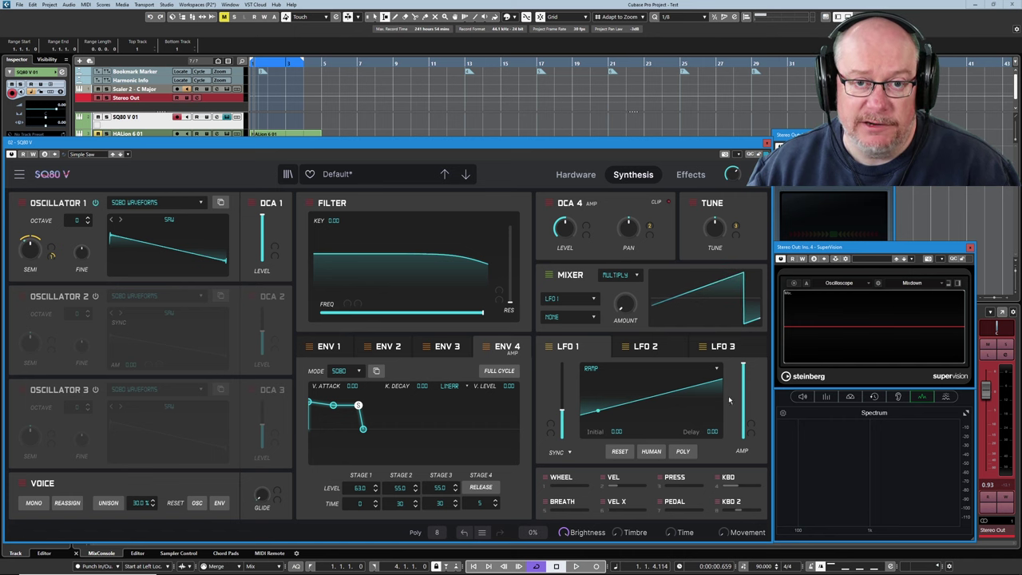
left_click_drag(563, 411, 564, 397)
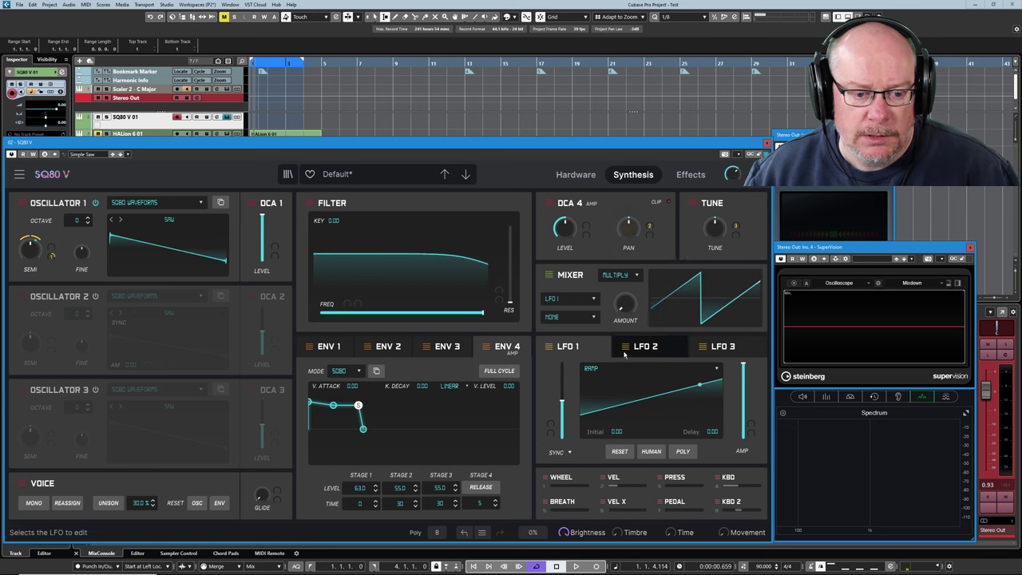
Change LFO 1 to a sine wave and bring its amplitude down to 0.094
left_click(695, 383)
left_click(650, 430)
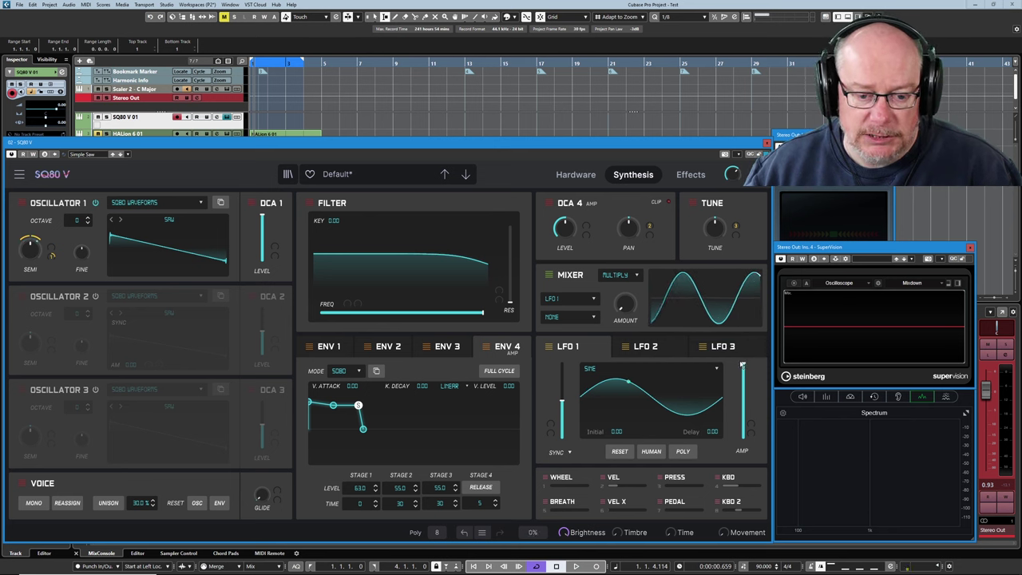
left_click_drag(744, 366, 744, 418)
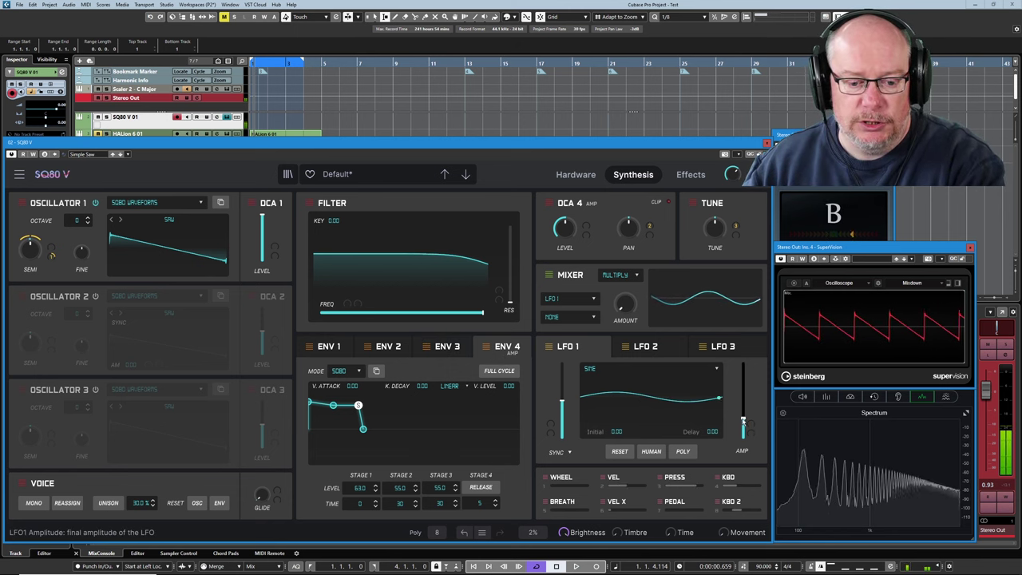
left_click_drag(742, 421, 744, 363)
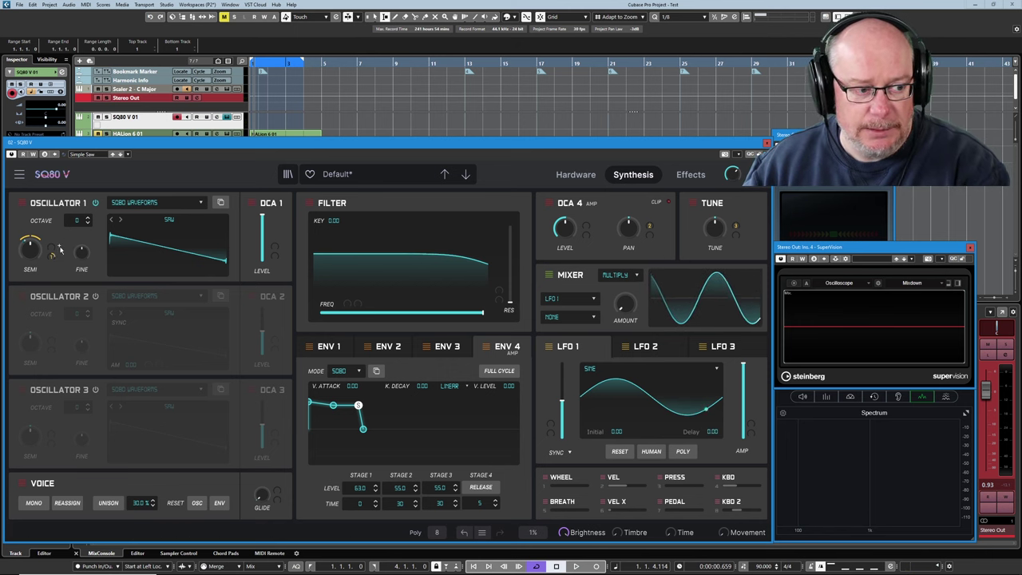
Lower, then raise, Oscillator 1's LFO 1 pitch-mod depth for a gentler vibrato
mouse_move(53, 257)
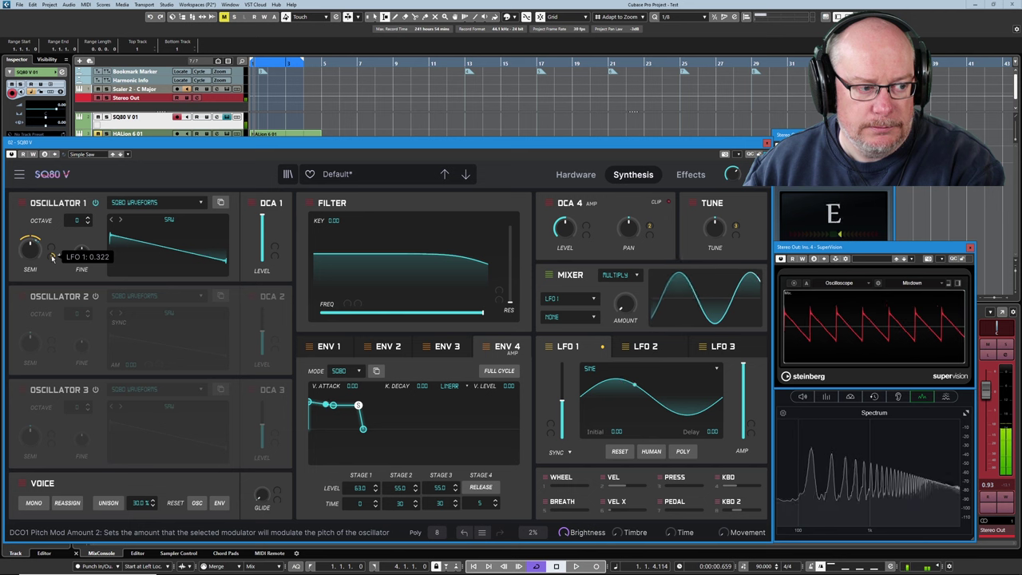
scroll(53, 255, "down", 5)
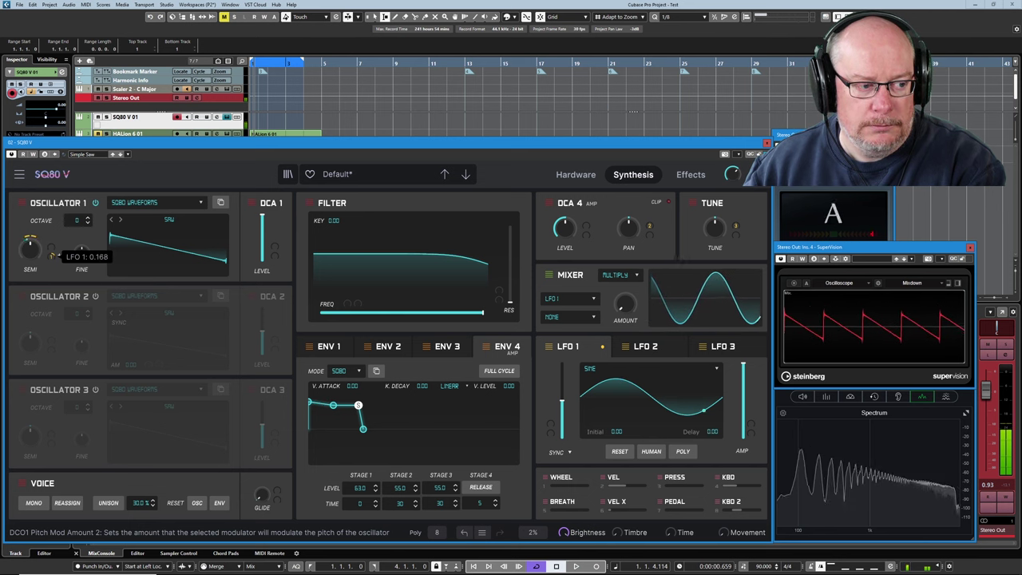
scroll(51, 256, "up", 1)
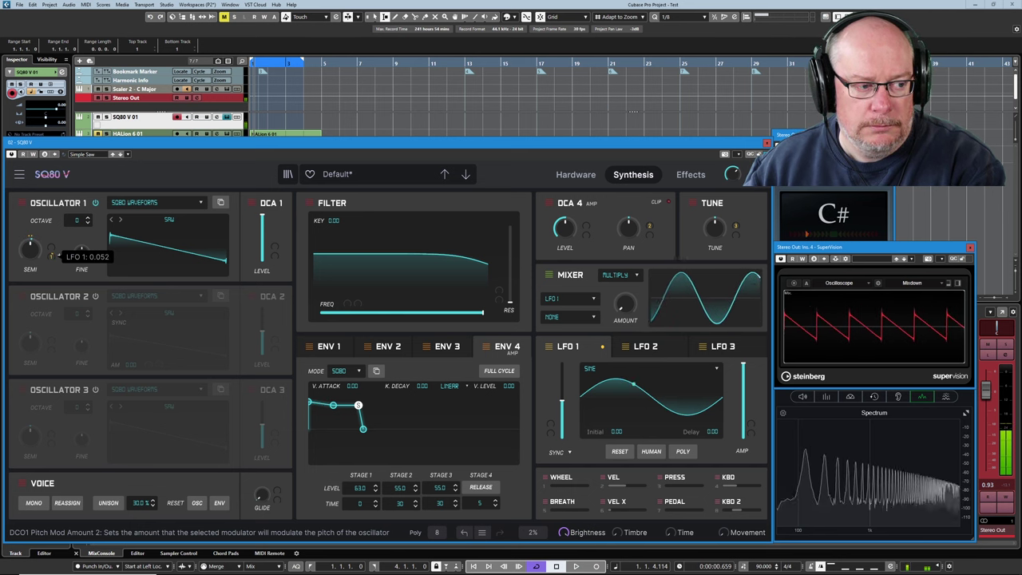
scroll(51, 255, "up", 2)
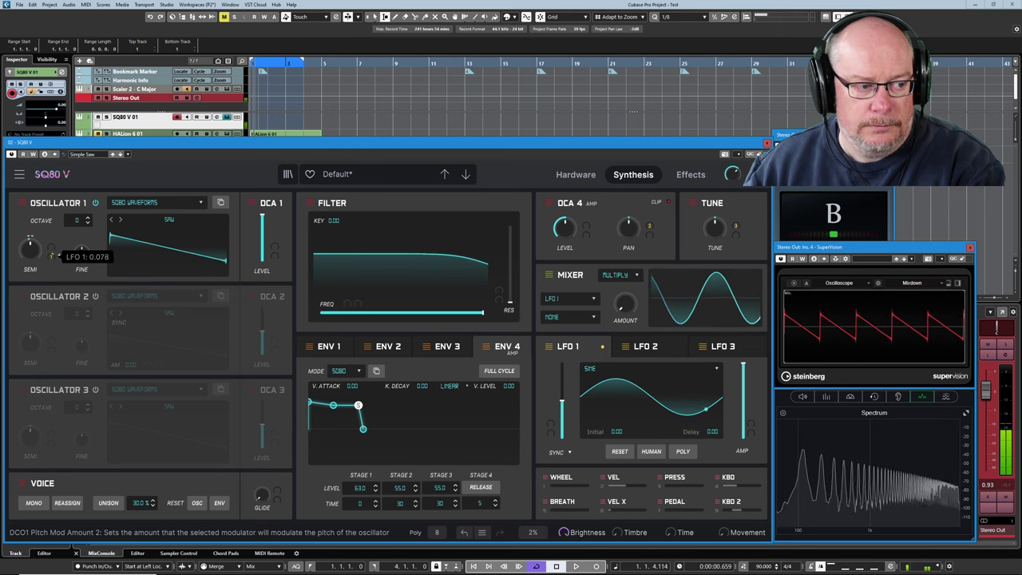
scroll(53, 256, "up", 2)
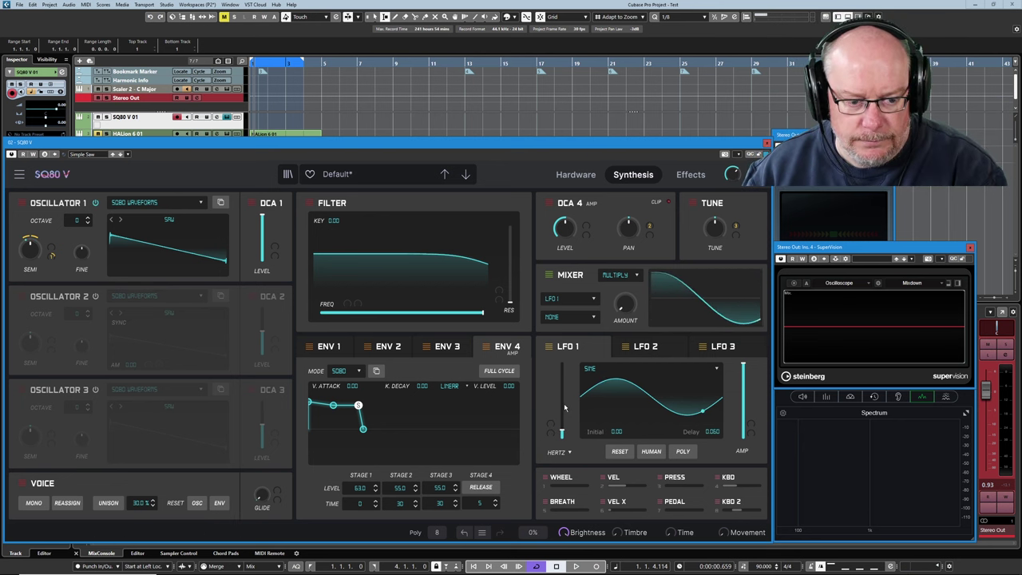
Speed up LFO 1's free-running rate and set Oscillator 1's pitch-mod amount to 0.143
mouse_move(562, 401)
left_mouse_down()
mouse_move(562, 435)
mouse_move(562, 413)
left_mouse_up()
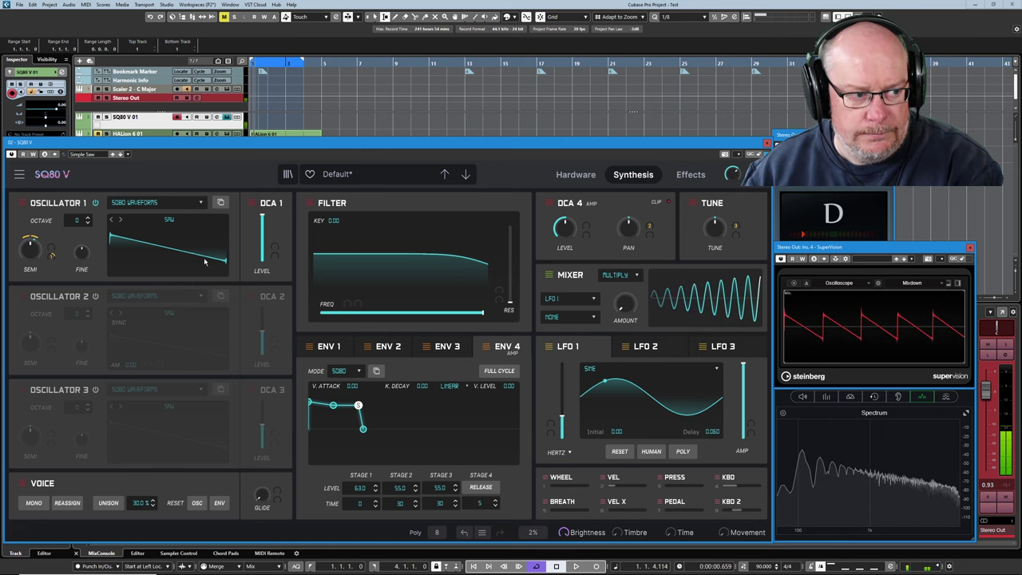
left_click_drag(57, 256, 54, 257)
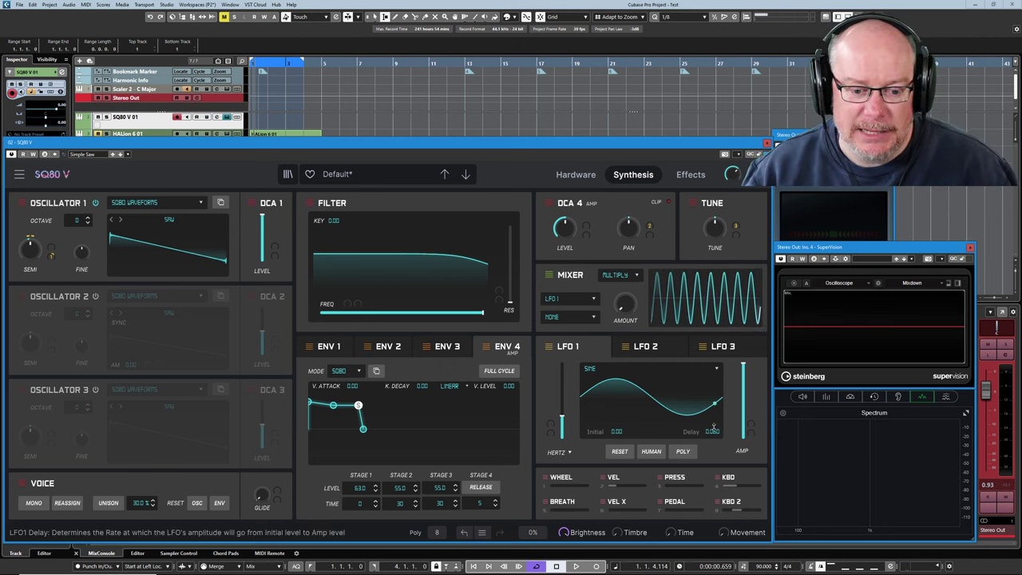
left_click_drag(711, 431, 712, 394)
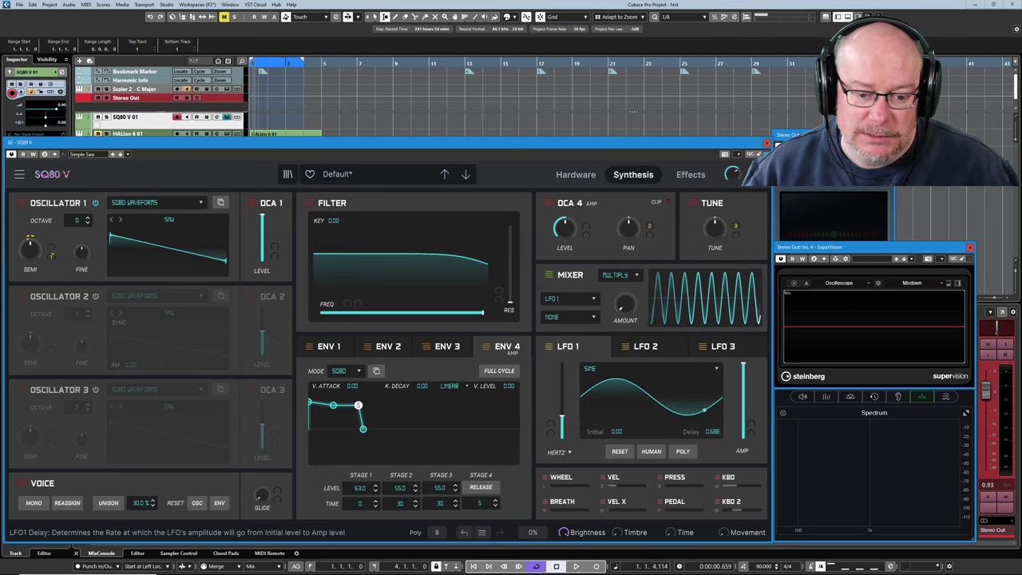
left_click_drag(711, 431, 712, 425)
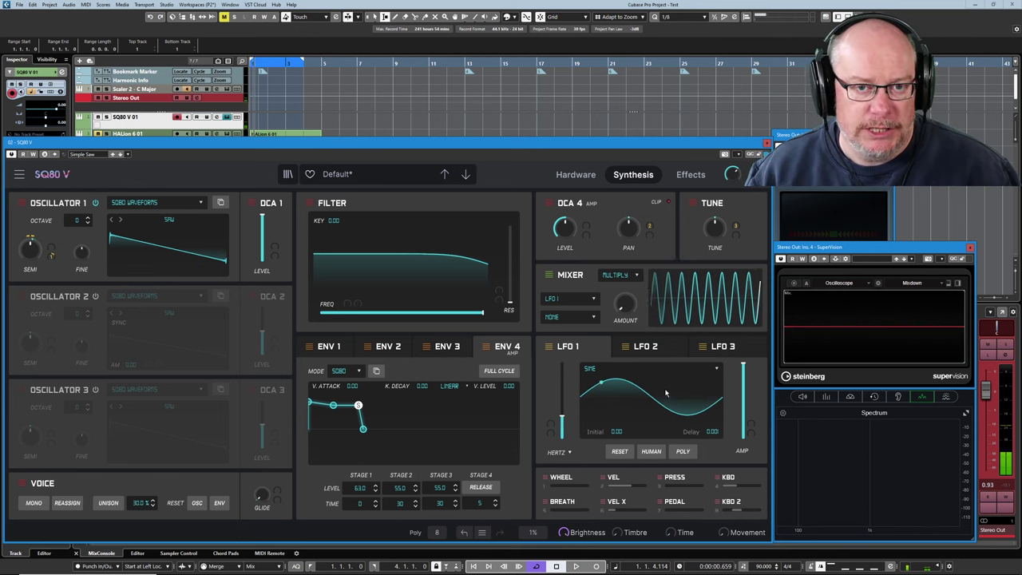
left_click_drag(712, 431, 712, 427)
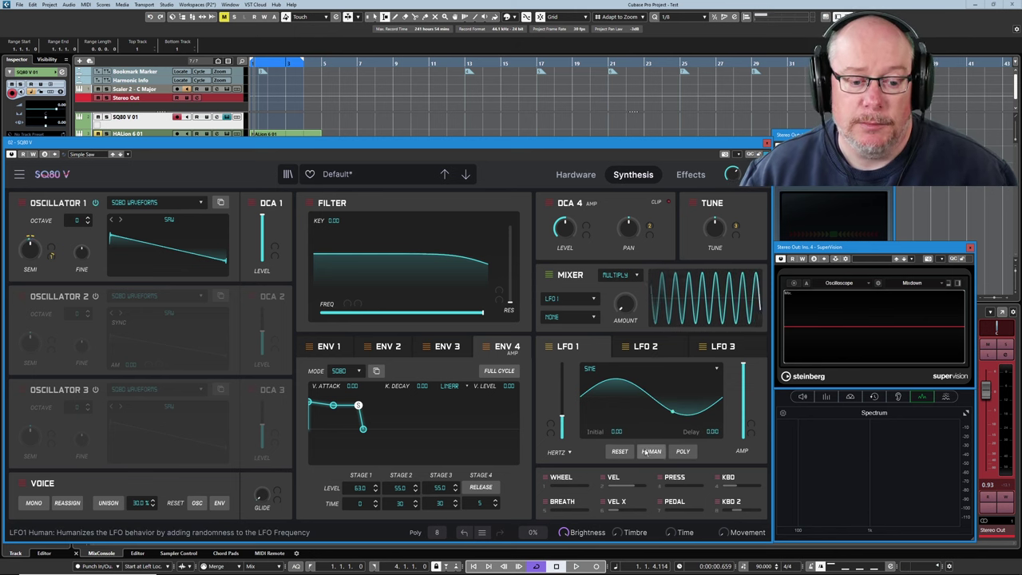
Raise LFO 1's Initial level to about 0.504
left_click_drag(620, 432, 620, 413)
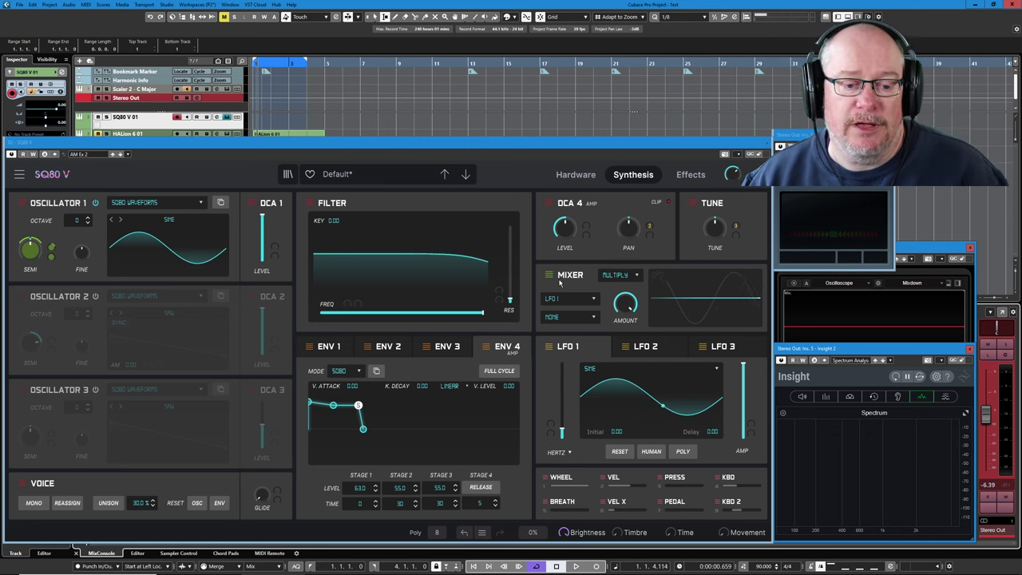
left_click(621, 280)
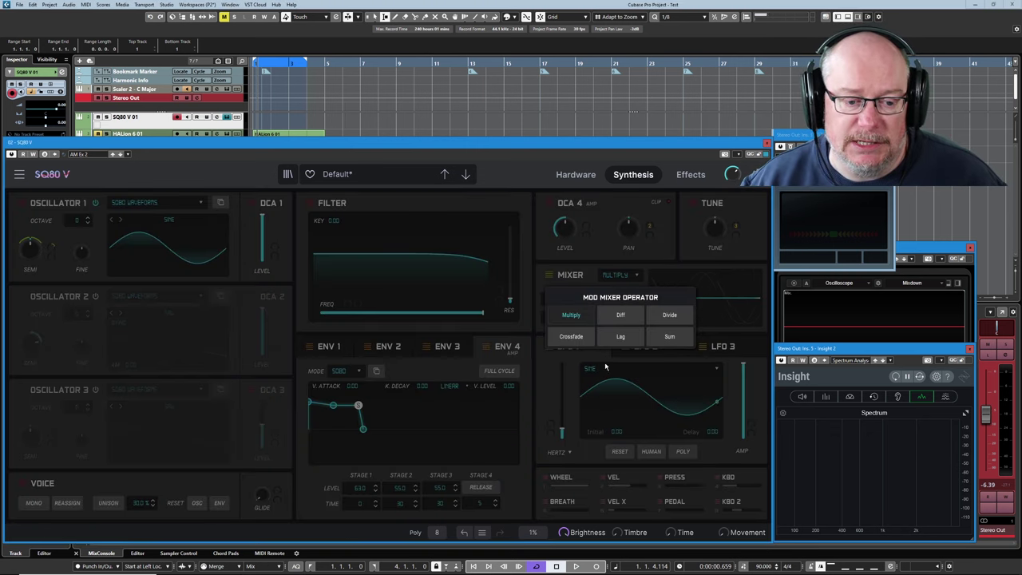
left_click(571, 316)
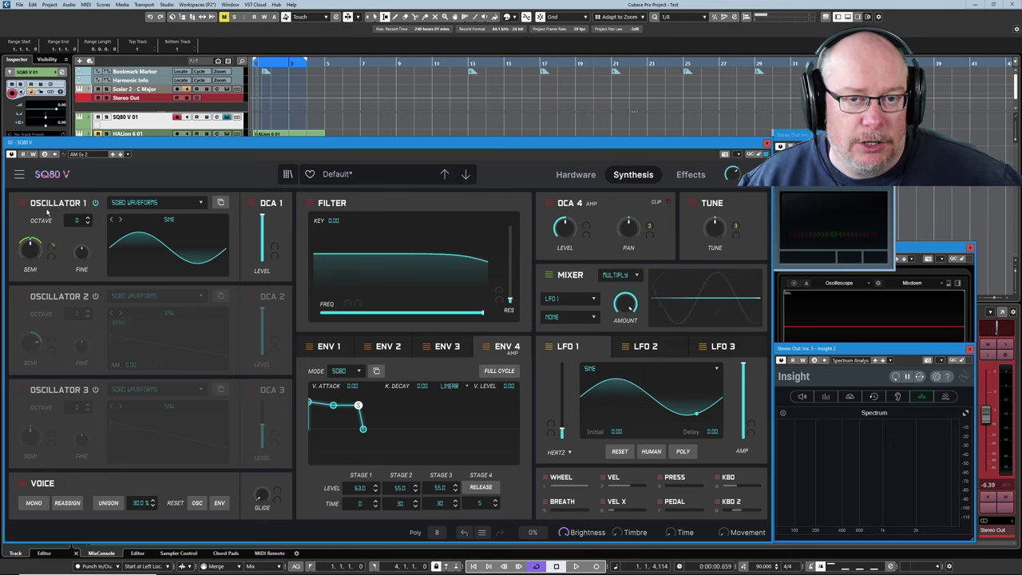
Make the Mod Mixer Oscillator 1's pitch-mod source, with an amount of about 0.380
left_click(59, 249)
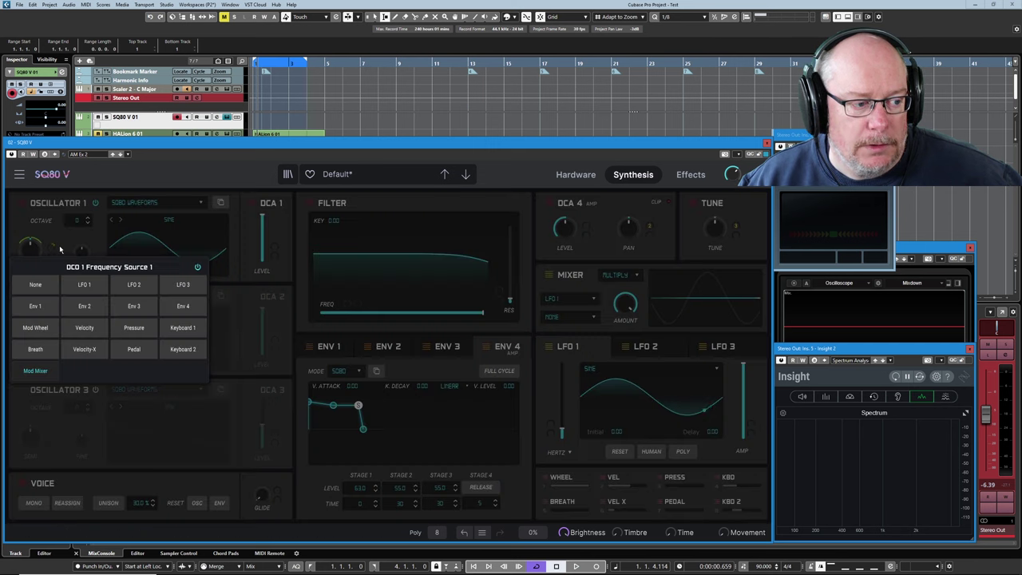
left_click(35, 371)
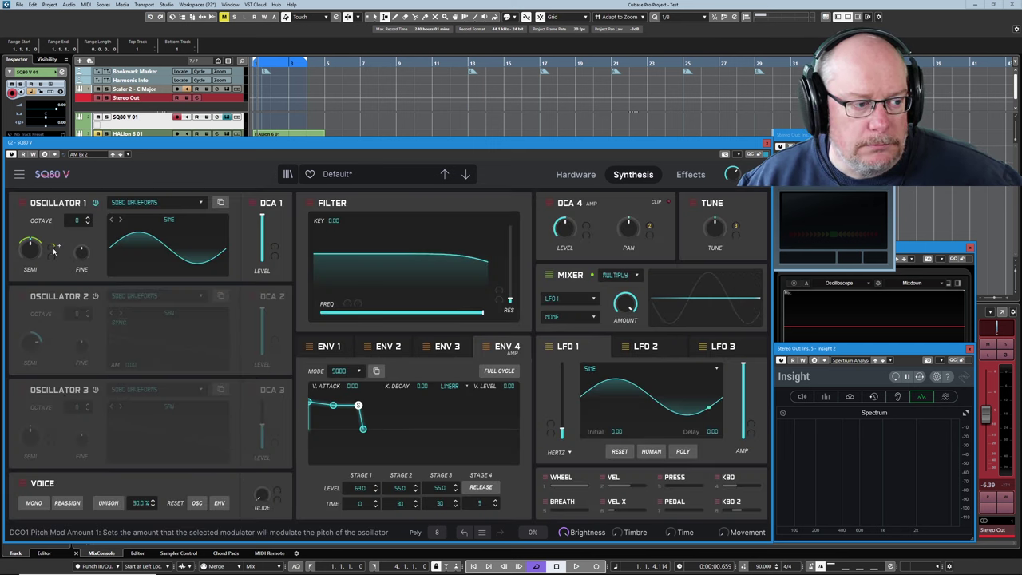
mouse_move(54, 251)
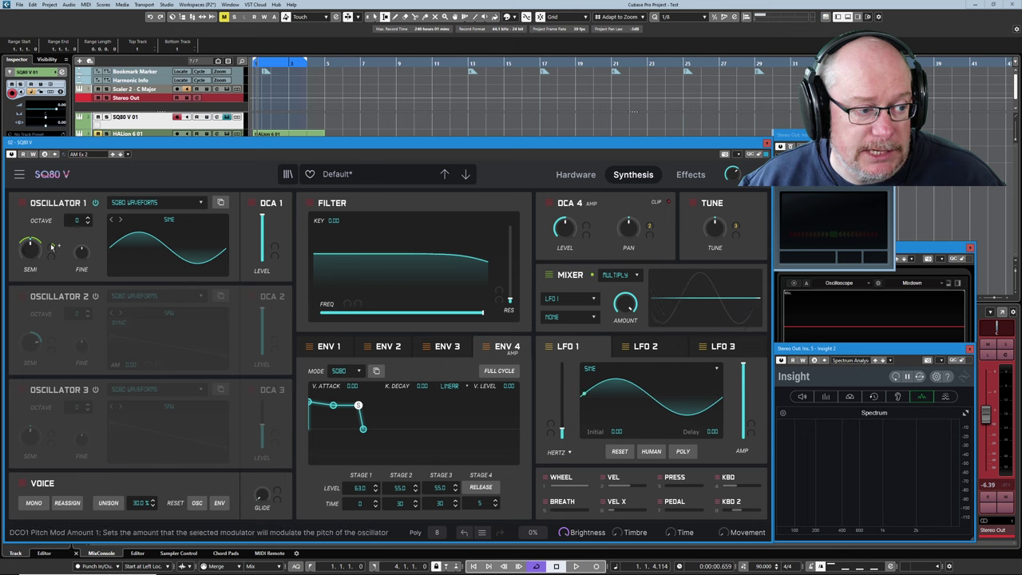
scroll(51, 249, "up", 5)
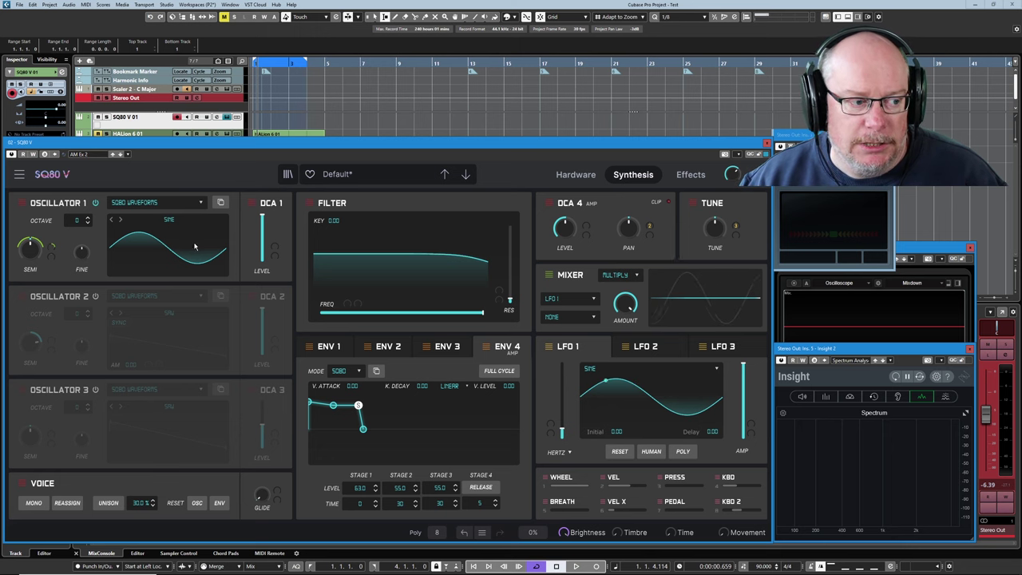
left_click(557, 317)
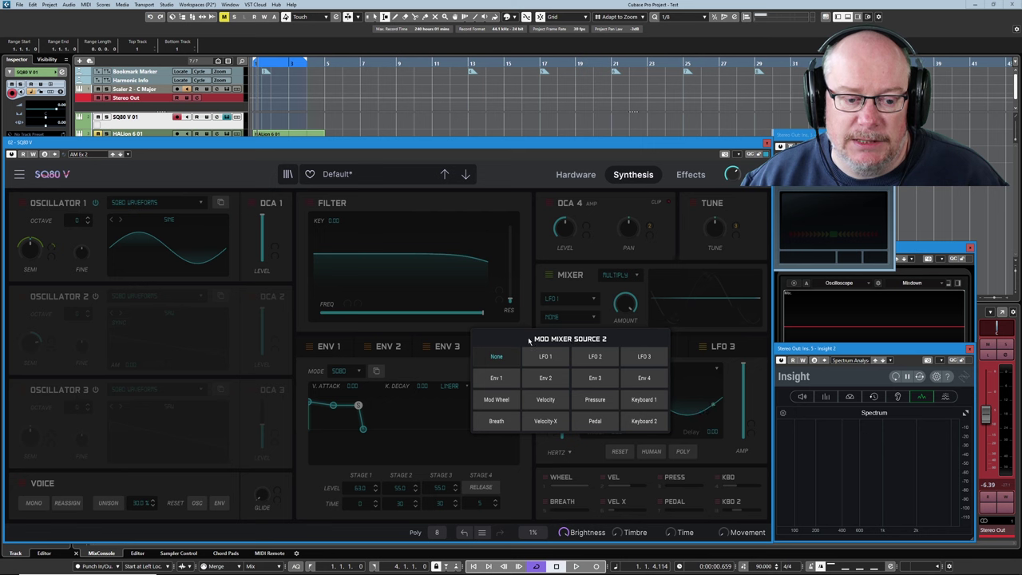
left_click(496, 399)
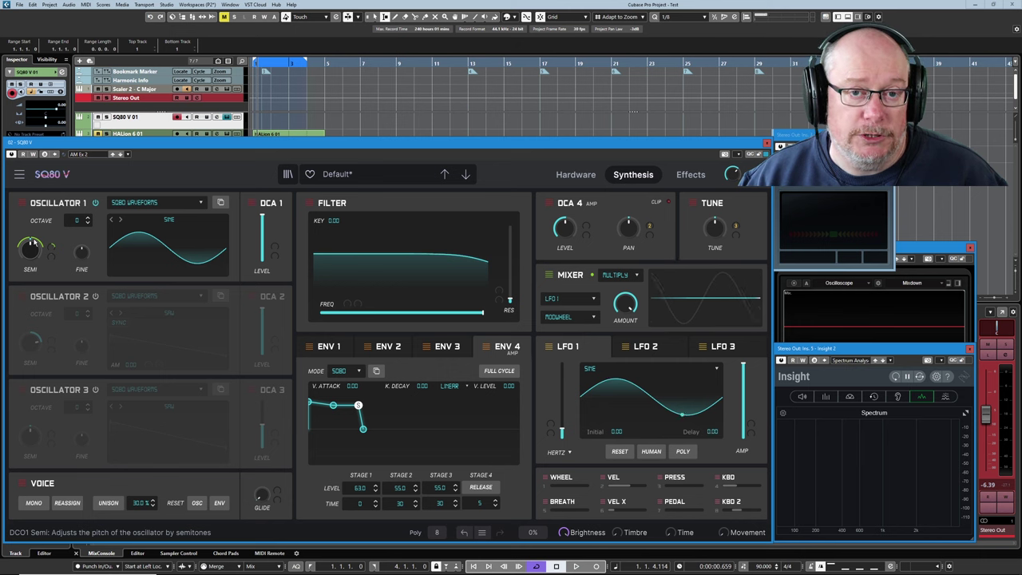
mouse_move(32, 242)
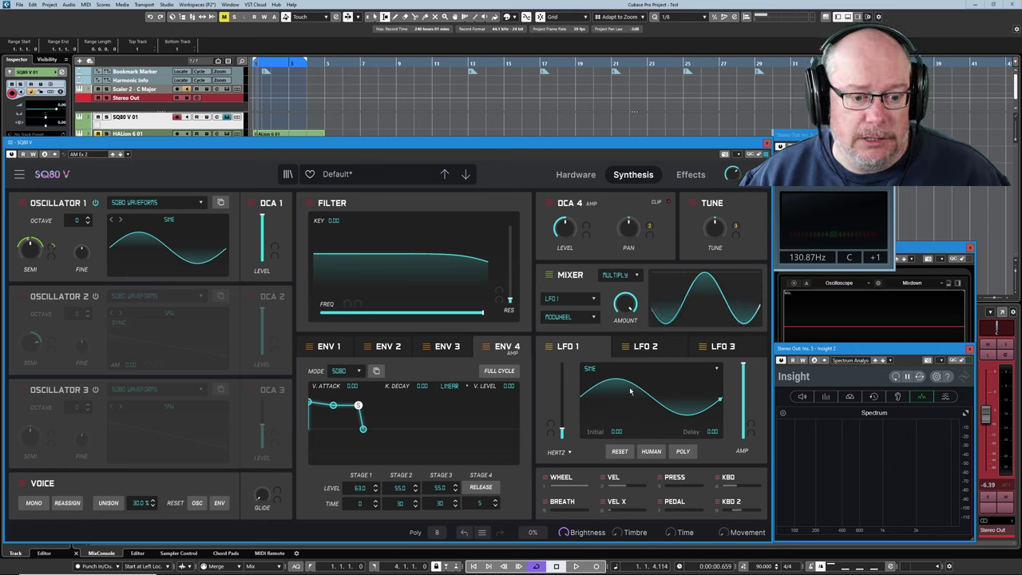
Choose Sum as the Mod Mixer operator to add LFO 1 and the mod wheel
left_click(615, 275)
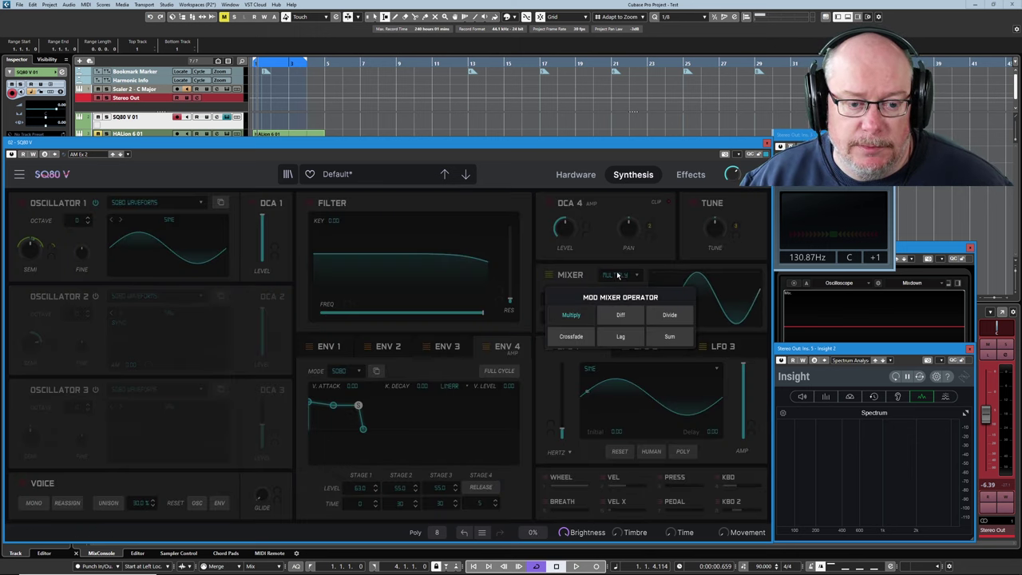
left_click(673, 337)
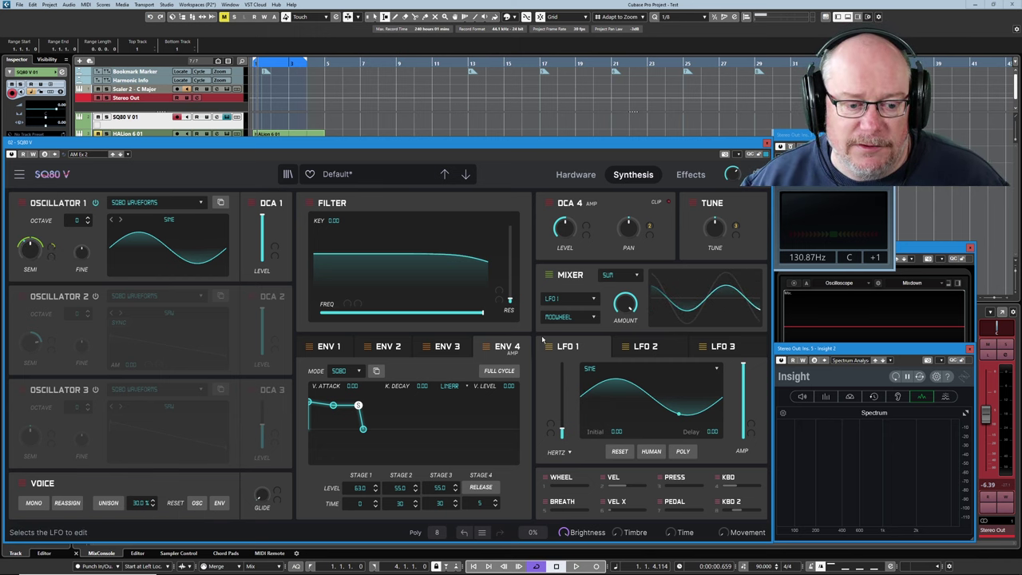
Set LFO 1's waveform to Square
left_click(621, 371)
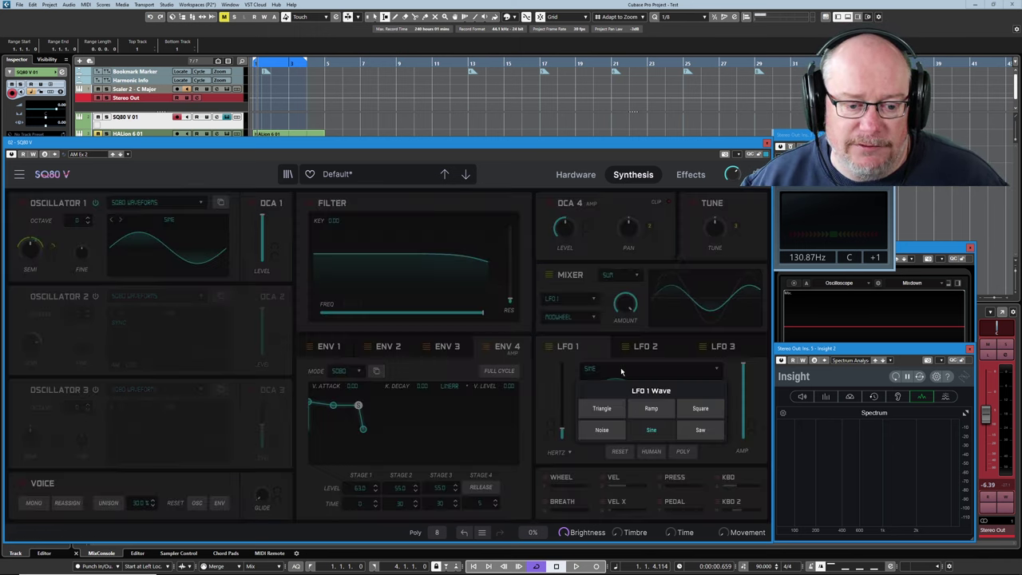
left_click(696, 410)
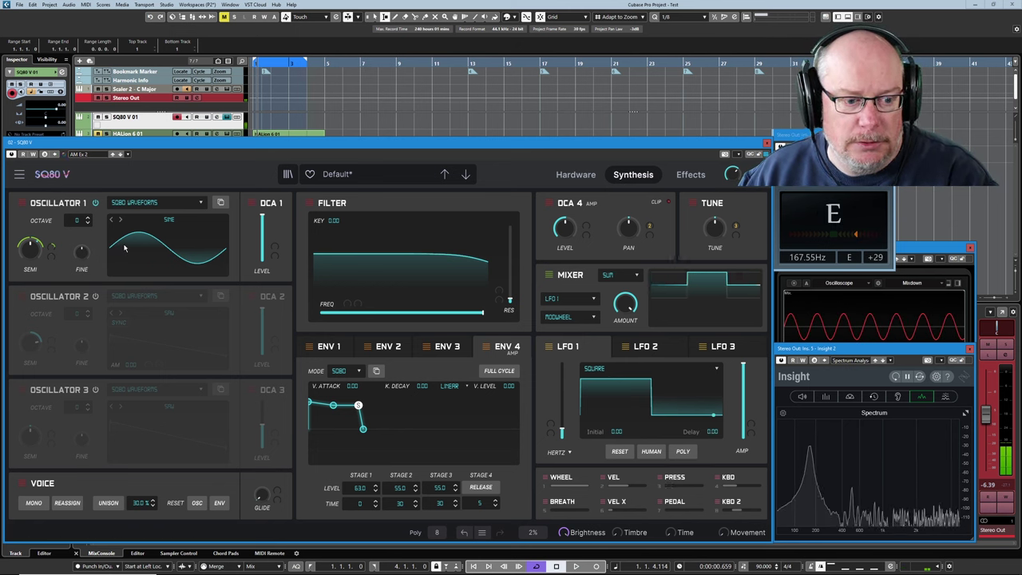
Put LFO 1 back on a sine wave and set the Mod Mixer operator to Multiply
left_click(595, 369)
left_click(648, 432)
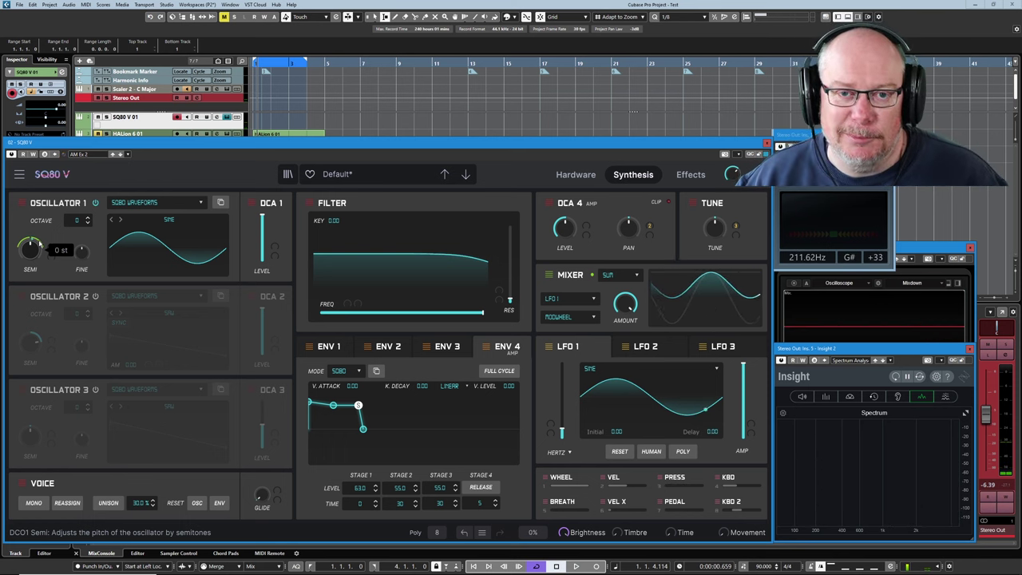
left_click(575, 328)
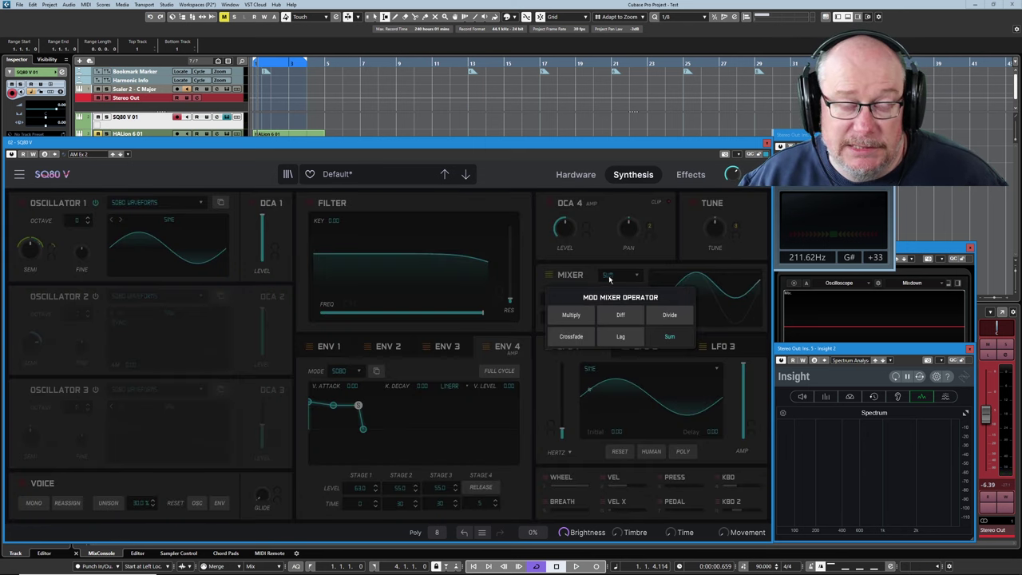
left_click(578, 317)
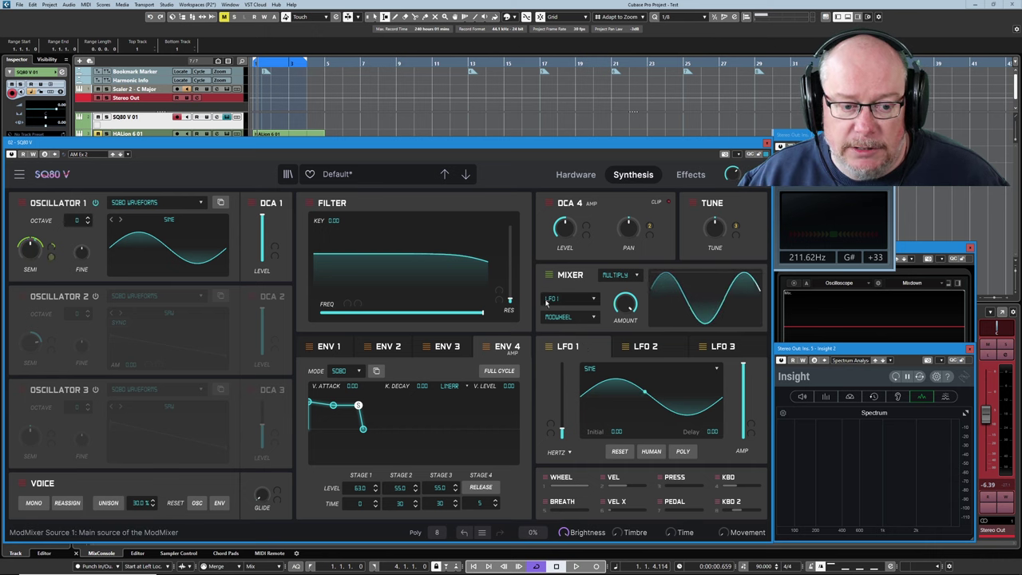
Replace the mod wheel with the square-wave LFO 2 as the Mod Mixer's second source
left_click(649, 350)
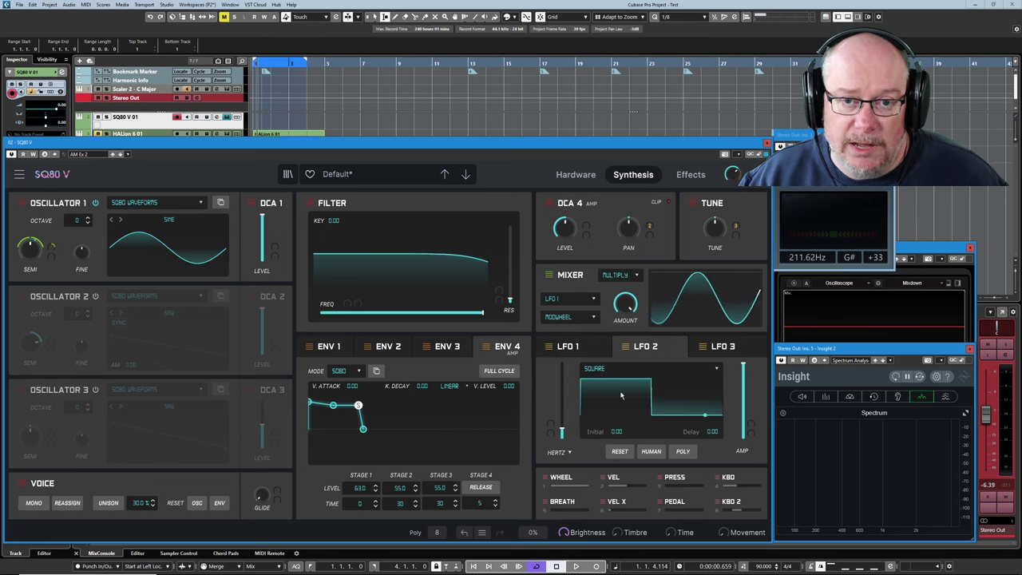
left_click(570, 317)
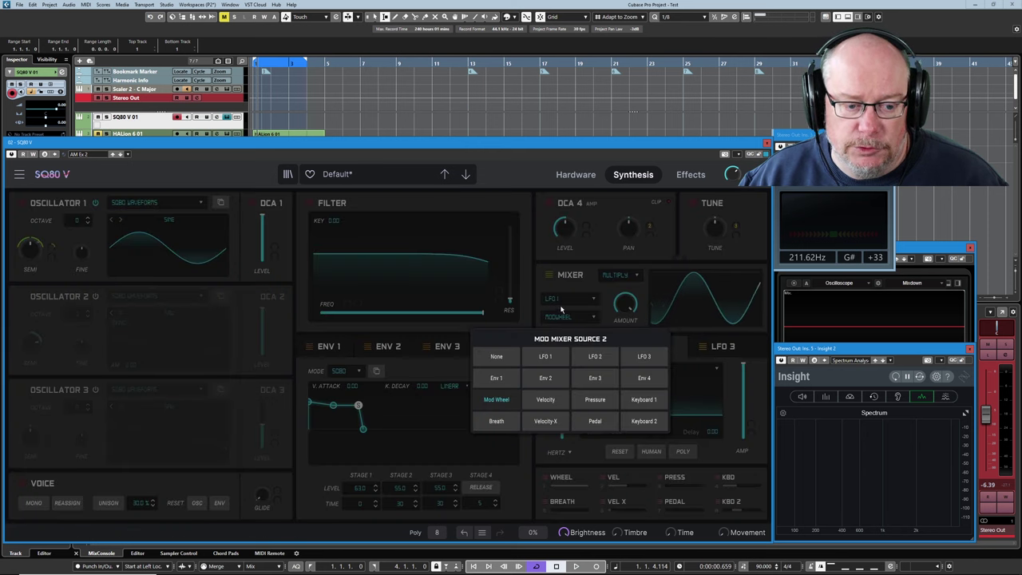
left_click(596, 357)
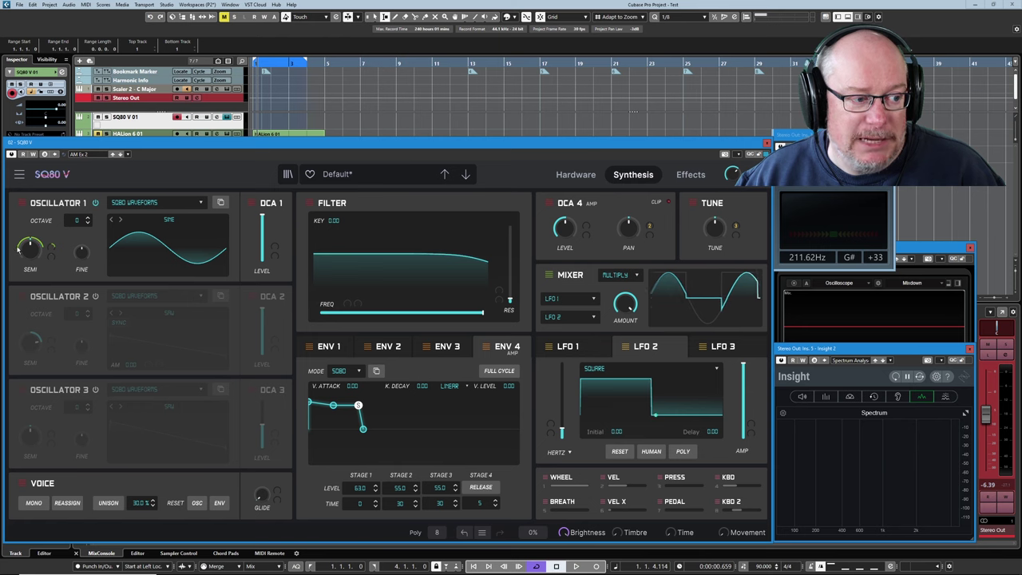
mouse_move(21, 250)
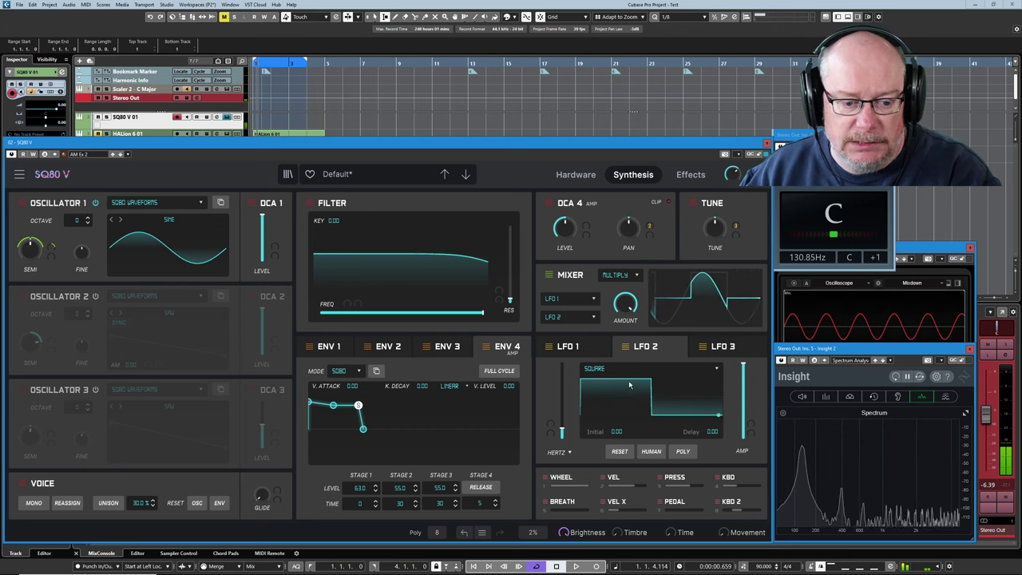
mouse_move(562, 431)
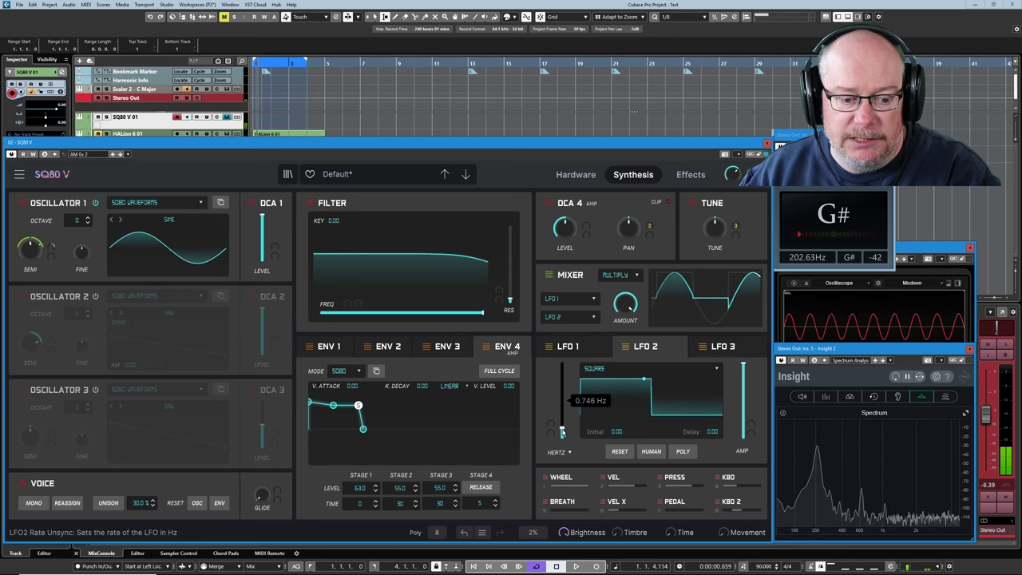
Raise LFO 2's rate to about 1.11 Hz and LFO 1's rate to 1.16 Hz
left_click_drag(562, 431, 562, 425)
left_click(568, 347)
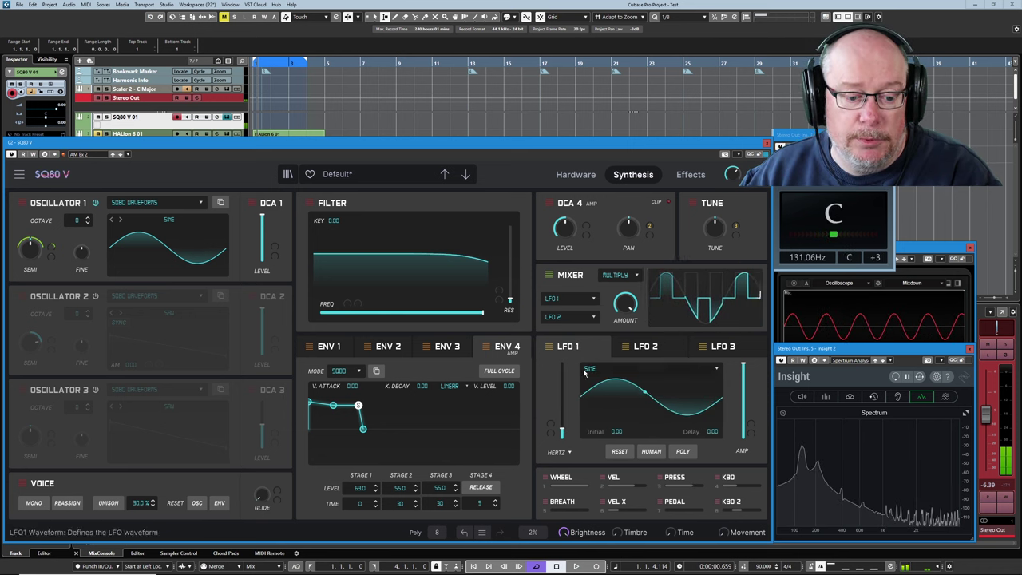
left_click_drag(562, 431, 562, 419)
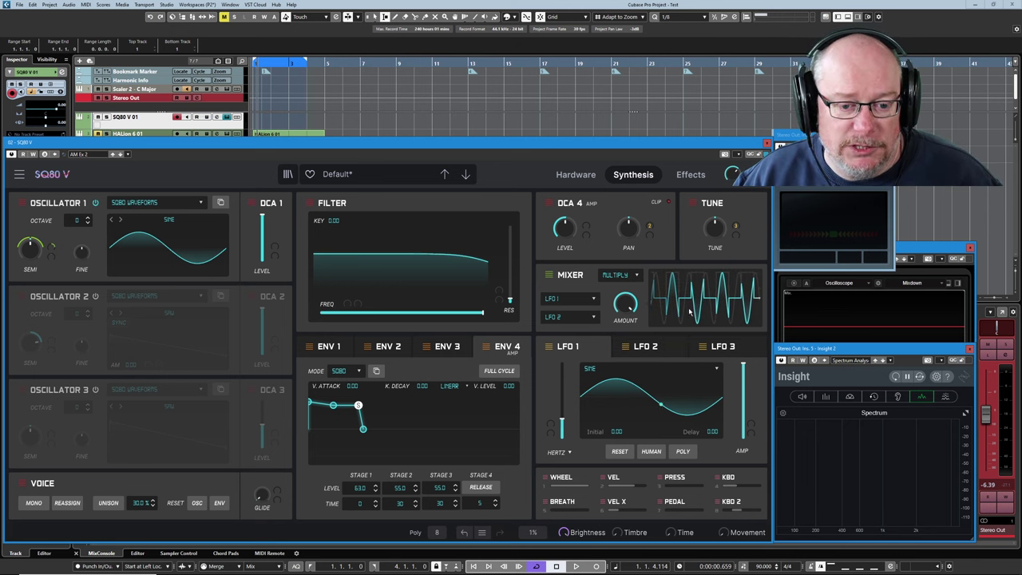
Swap the Mod Mixer's combining operator from Multiply to Diff for LFO 1 and LFO 2
left_click(618, 274)
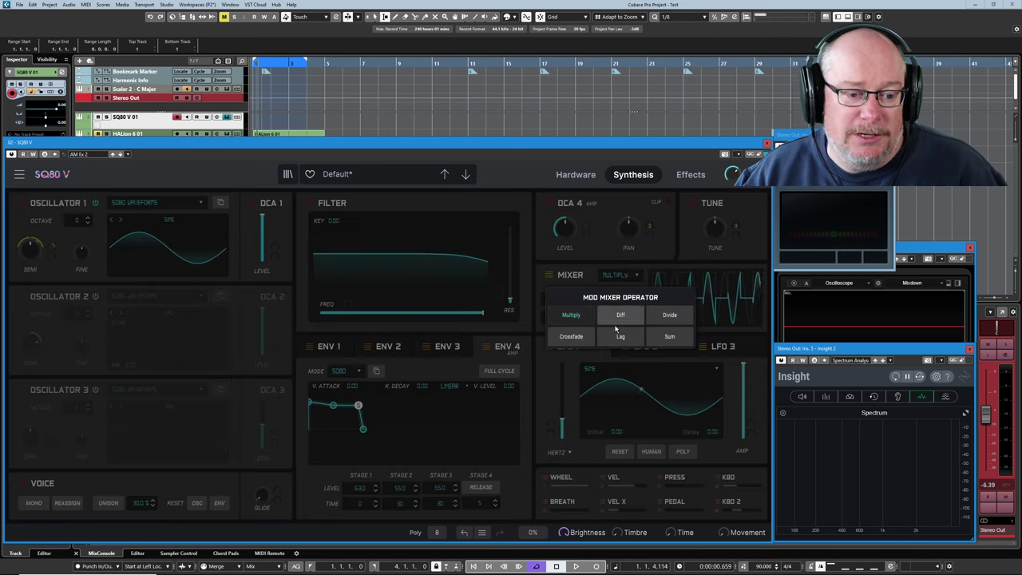
left_click(620, 316)
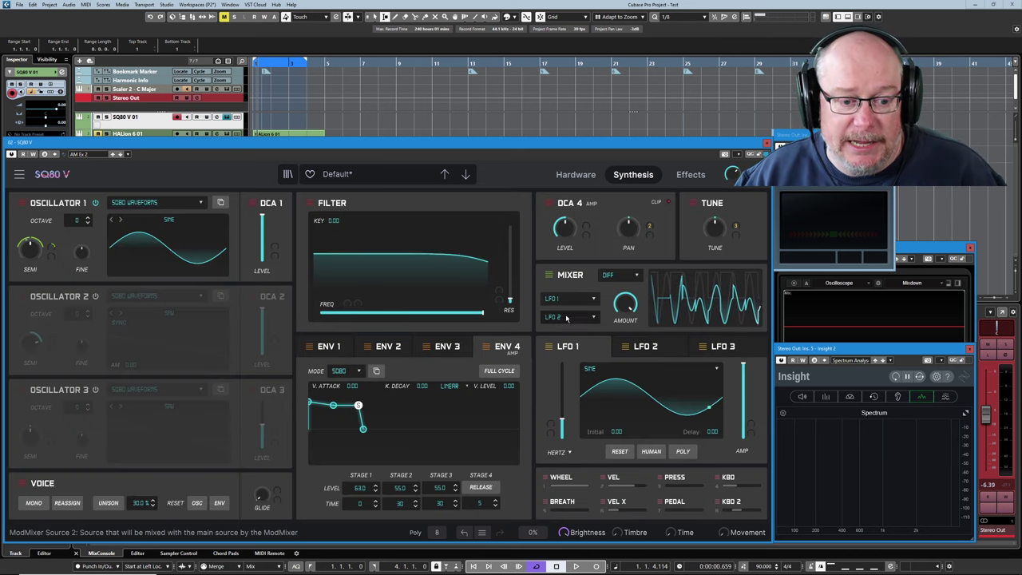